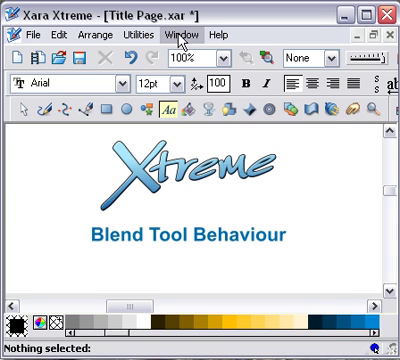
- Open the Window menu's list of open documents to find Untitled21
{"action": "left_click", "coordinate": [181, 34]}
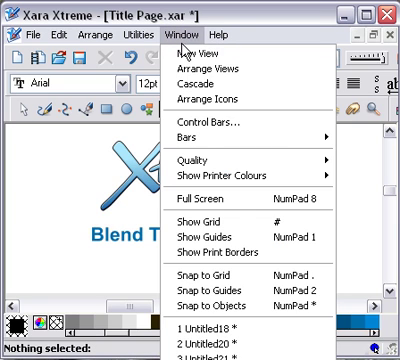
{"action": "left_click", "coordinate": [210, 355]}
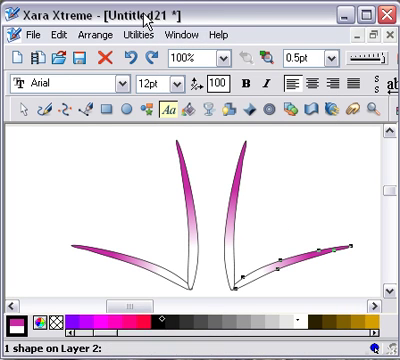
{"action": "left_click", "coordinate": [22, 110]}
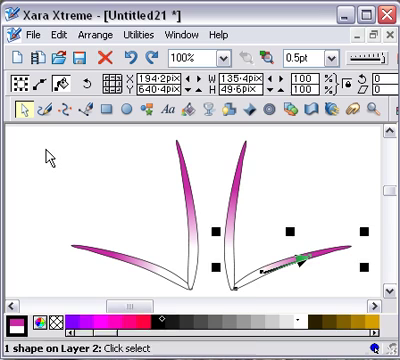
{"action": "left_click", "coordinate": [47, 155]}
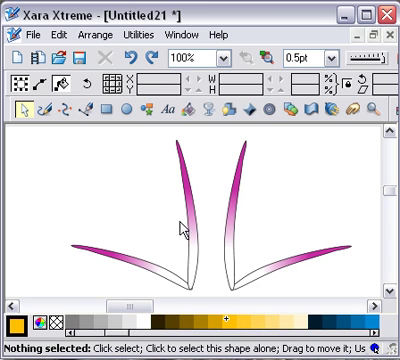
{"action": "left_click", "coordinate": [268, 274]}
{"action": "left_click", "coordinate": [236, 208]}
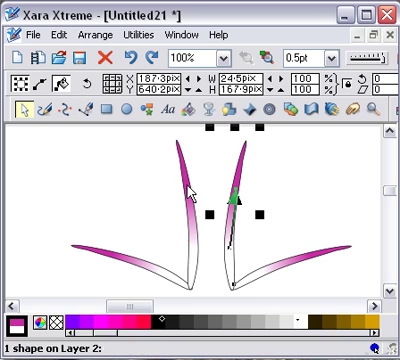
{"action": "left_click", "coordinate": [190, 192]}
{"action": "left_click", "coordinate": [131, 268]}
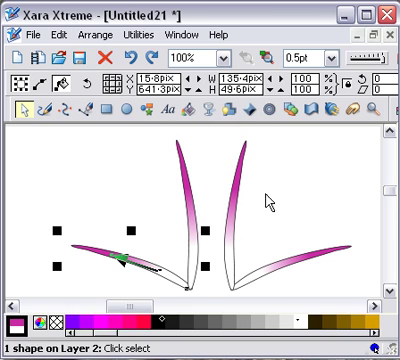
{"action": "left_click", "coordinate": [334, 158]}
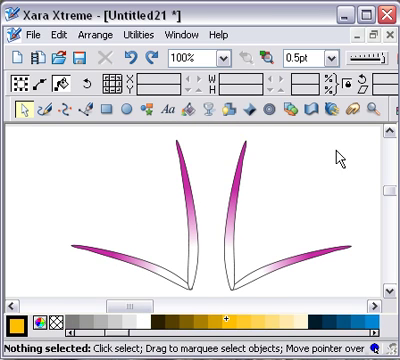
{"action": "left_click", "coordinate": [323, 258]}
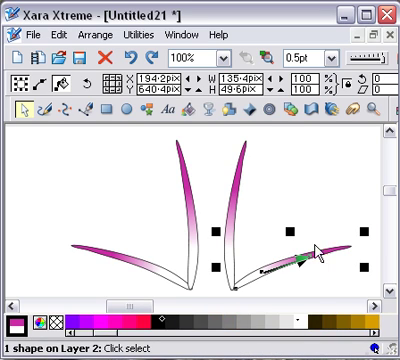
- Blend the lower-right petal into the upper-right petal as a fan, then deselect it
{"action": "left_click", "coordinate": [293, 110]}
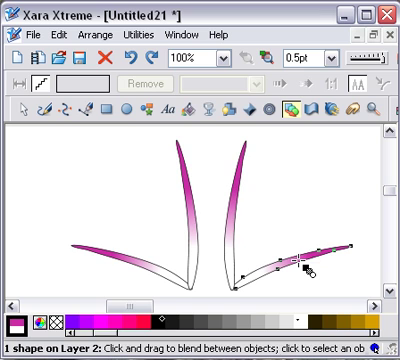
{"action": "mouse_move", "coordinate": [305, 262]}
{"action": "left_mouse_down"}
{"action": "mouse_move", "coordinate": [272, 210]}
{"action": "mouse_move", "coordinate": [238, 180]}
{"action": "left_mouse_up"}
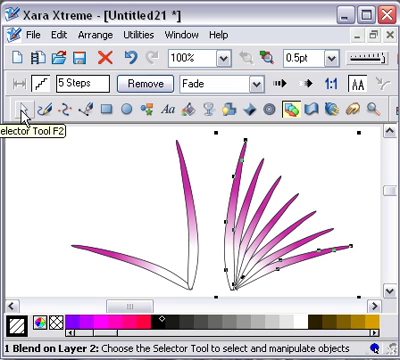
{"action": "left_click", "coordinate": [22, 110]}
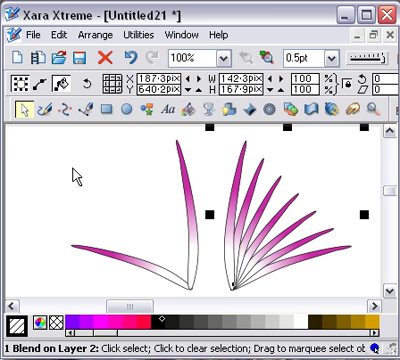
{"action": "left_click", "coordinate": [75, 175]}
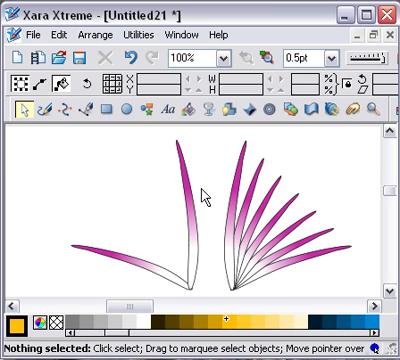
- Blend the lower-left petal into the upper-left petal as a five-step fan
{"action": "left_click", "coordinate": [134, 267]}
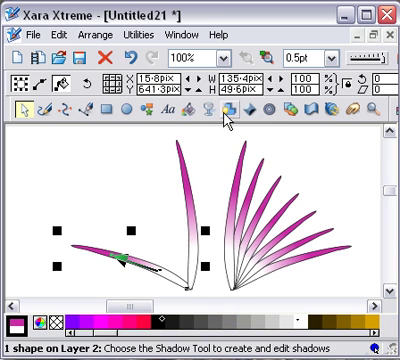
{"action": "left_click", "coordinate": [289, 109]}
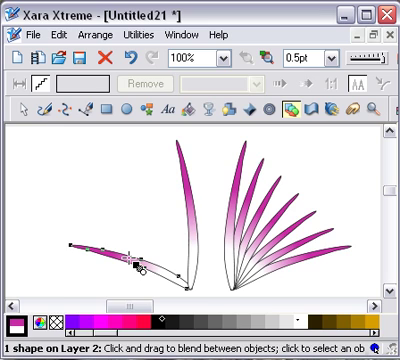
{"action": "left_click_drag", "start_coordinate": [136, 263], "coordinate": [192, 212]}
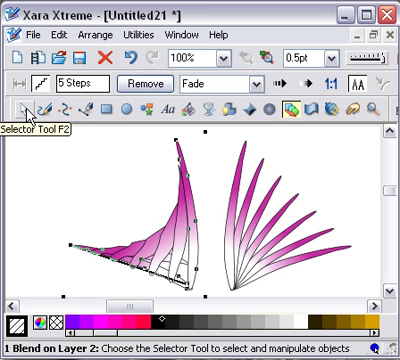
- Undo the left and right petal blends
{"action": "left_click", "coordinate": [24, 108]}
{"action": "left_click", "coordinate": [130, 58]}
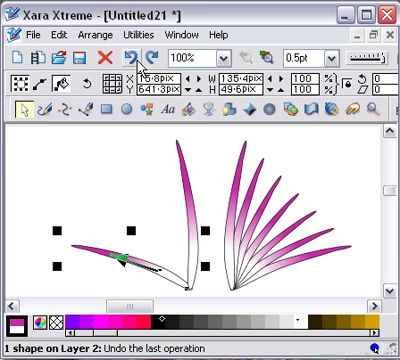
{"action": "left_click", "coordinate": [130, 58]}
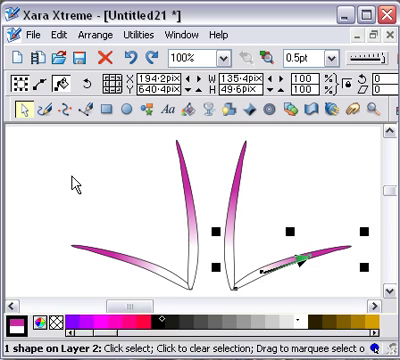
- Reblend the lower-right petal into the upper-right petal as a five-step fan
{"action": "left_click", "coordinate": [131, 207]}
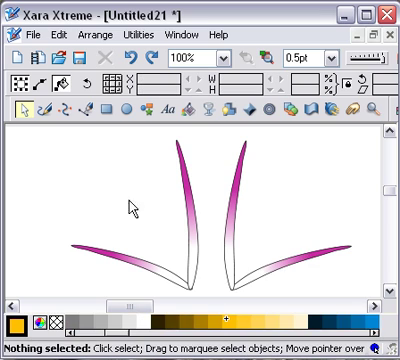
{"action": "left_click", "coordinate": [271, 277]}
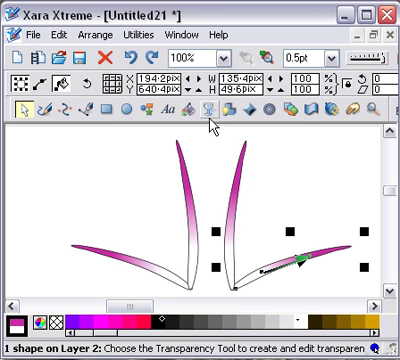
{"action": "left_click", "coordinate": [293, 110]}
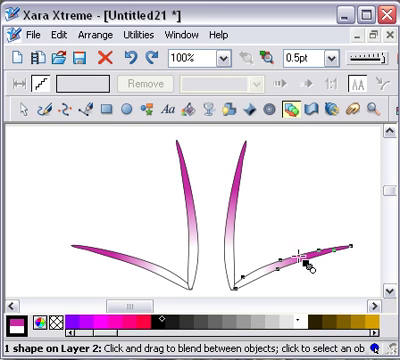
{"action": "left_click_drag", "start_coordinate": [301, 255], "coordinate": [236, 201]}
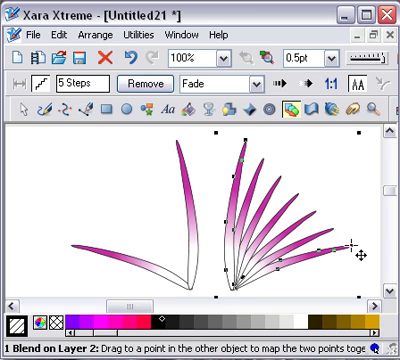
{"action": "left_click_drag", "start_coordinate": [352, 245], "coordinate": [244, 141]}
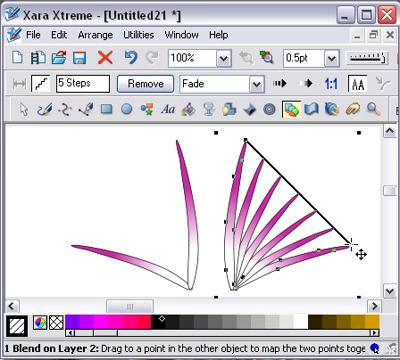
{"action": "left_click_drag", "start_coordinate": [352, 245], "coordinate": [224, 268]}
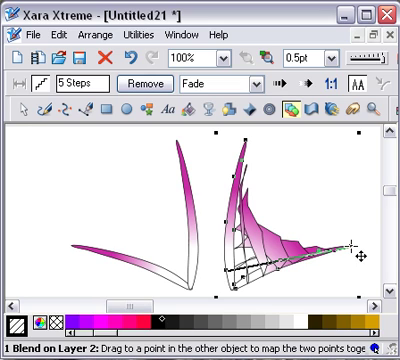
{"action": "left_click_drag", "start_coordinate": [352, 245], "coordinate": [248, 143]}
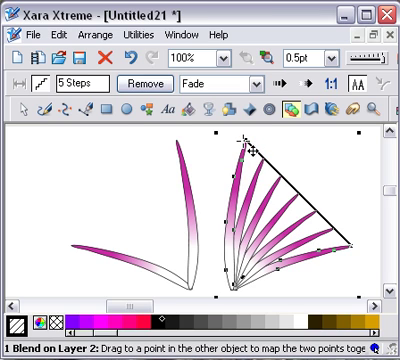
{"action": "left_click_drag", "start_coordinate": [352, 245], "coordinate": [224, 270]}
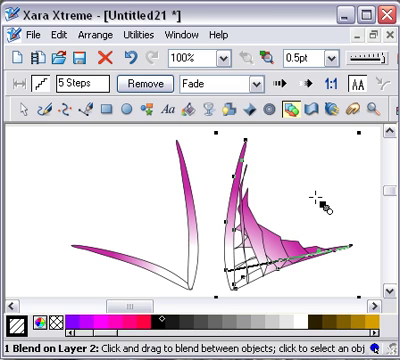
{"action": "left_click", "coordinate": [130, 58]}
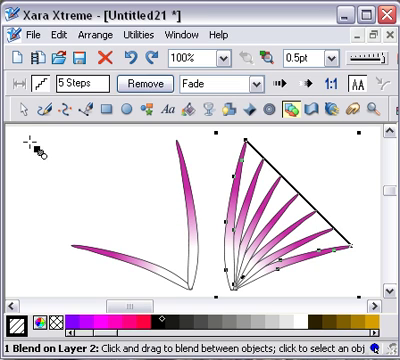
- Blend the lower-left petal into the tall middle petal and begin remapping its points
{"action": "left_click", "coordinate": [22, 110]}
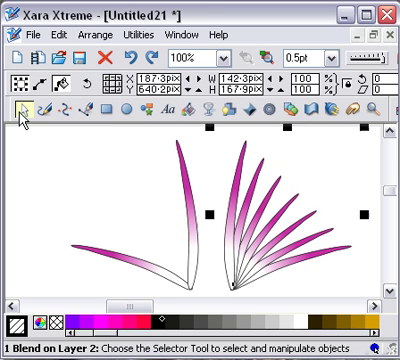
{"action": "left_click", "coordinate": [138, 268]}
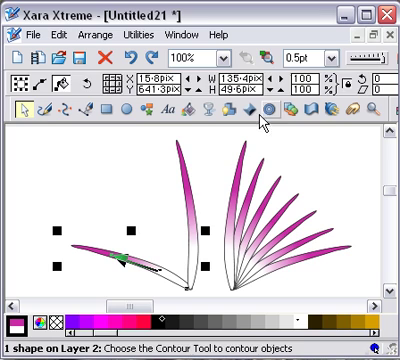
{"action": "left_click", "coordinate": [290, 110]}
{"action": "mouse_move", "coordinate": [133, 262]}
{"action": "left_mouse_down"}
{"action": "mouse_move", "coordinate": [192, 220]}
{"action": "mouse_move", "coordinate": [192, 208]}
{"action": "left_mouse_up"}
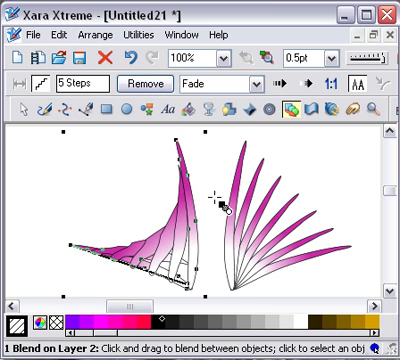
{"action": "mouse_move", "coordinate": [72, 245]}
{"action": "left_mouse_down"}
{"action": "mouse_move", "coordinate": [85, 258]}
{"action": "mouse_move", "coordinate": [80, 253]}
{"action": "mouse_move", "coordinate": [183, 145]}
{"action": "left_mouse_up"}
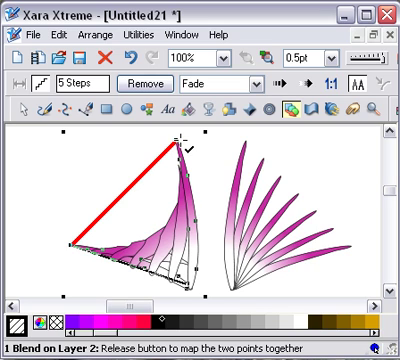
- Drag the left blend's mapping points between petal tips into an even fan, then deselect
{"action": "left_click_drag", "start_coordinate": [183, 140], "coordinate": [183, 140]}
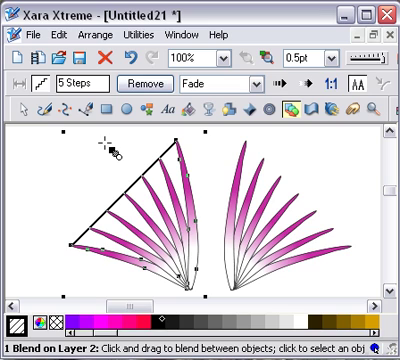
{"action": "mouse_move", "coordinate": [72, 243]}
{"action": "left_mouse_down"}
{"action": "mouse_move", "coordinate": [195, 235]}
{"action": "mouse_move", "coordinate": [195, 230]}
{"action": "left_mouse_up"}
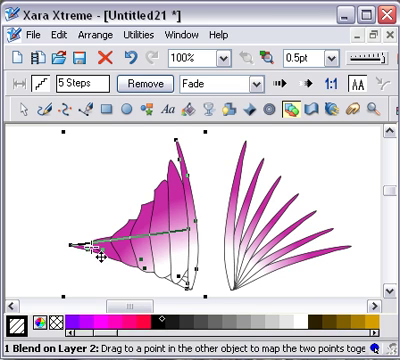
{"action": "left_click_drag", "start_coordinate": [72, 244], "coordinate": [205, 278]}
{"action": "mouse_move", "coordinate": [71, 244]}
{"action": "left_mouse_down"}
{"action": "mouse_move", "coordinate": [78, 256]}
{"action": "mouse_move", "coordinate": [182, 141]}
{"action": "left_mouse_up"}
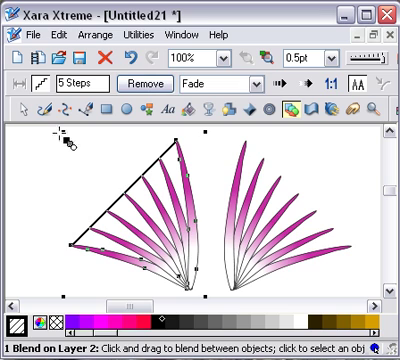
{"action": "left_click", "coordinate": [24, 110]}
{"action": "left_click", "coordinate": [36, 178]}
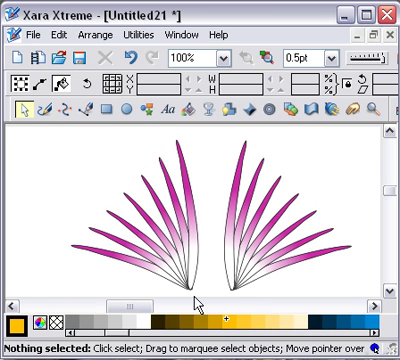
- Undo back to the empty page, then redo until the four original petals return
{"action": "left_click", "coordinate": [240, 222]}
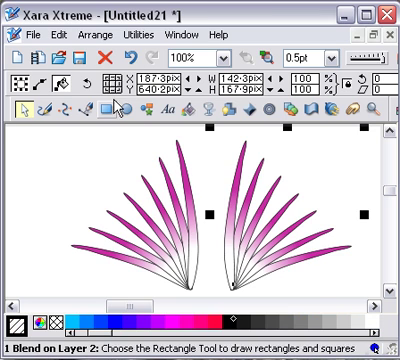
{"action": "left_click", "coordinate": [131, 58]}
{"action": "left_click", "coordinate": [134, 60]}
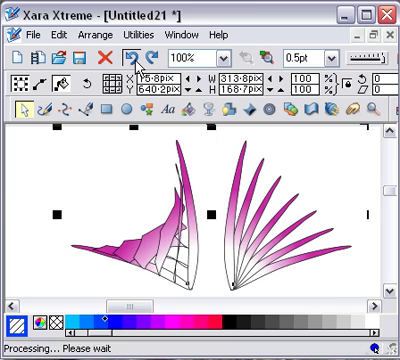
{"action": "left_click", "coordinate": [134, 60]}
{"action": "left_click", "coordinate": [150, 58]}
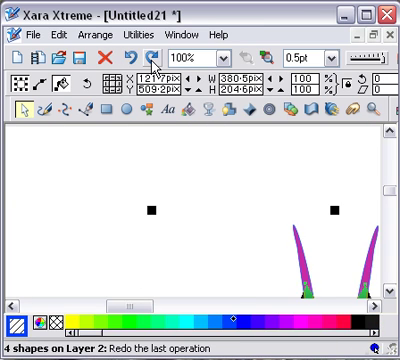
{"action": "left_click", "coordinate": [150, 60]}
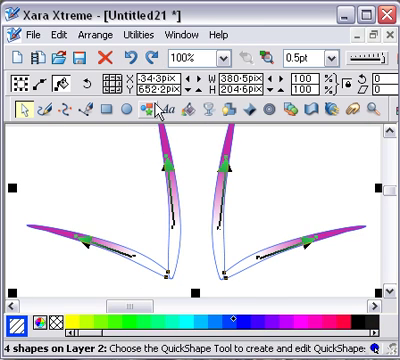
{"action": "left_click", "coordinate": [152, 62]}
{"action": "left_click", "coordinate": [232, 160]}
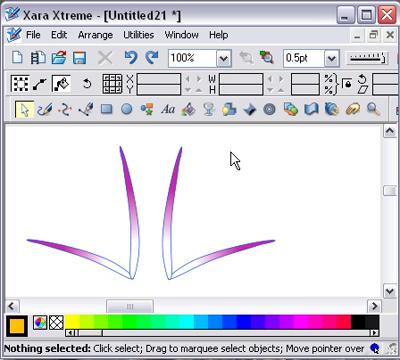
- Select the petals in turn and show the upper-left petal's path points for editing
{"action": "left_click", "coordinate": [231, 258]}
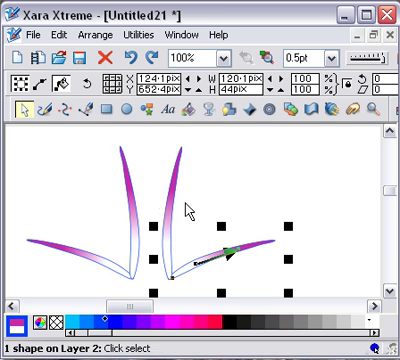
{"action": "left_click", "coordinate": [173, 205]}
{"action": "left_click", "coordinate": [137, 203]}
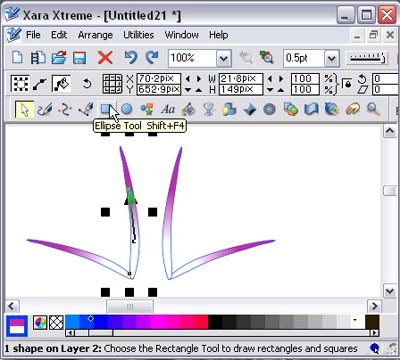
{"action": "left_click", "coordinate": [66, 109]}
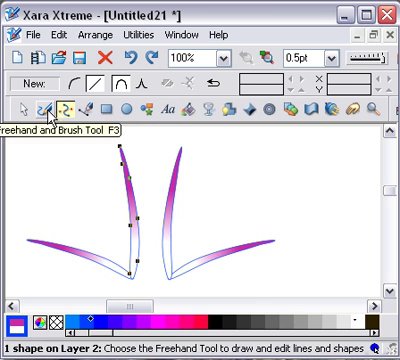